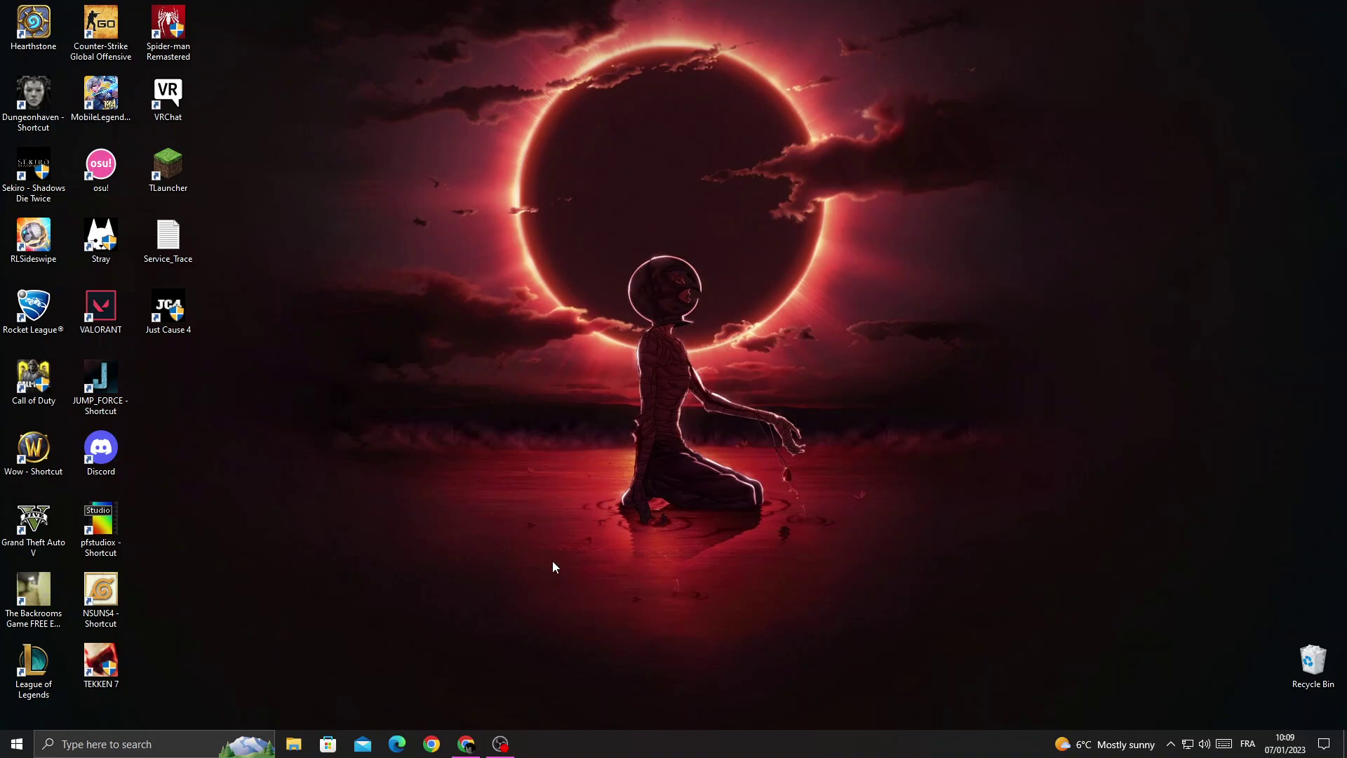
Restore the browser and go to Settings > Notifications for the 'Order status changed' template
click(466, 744)
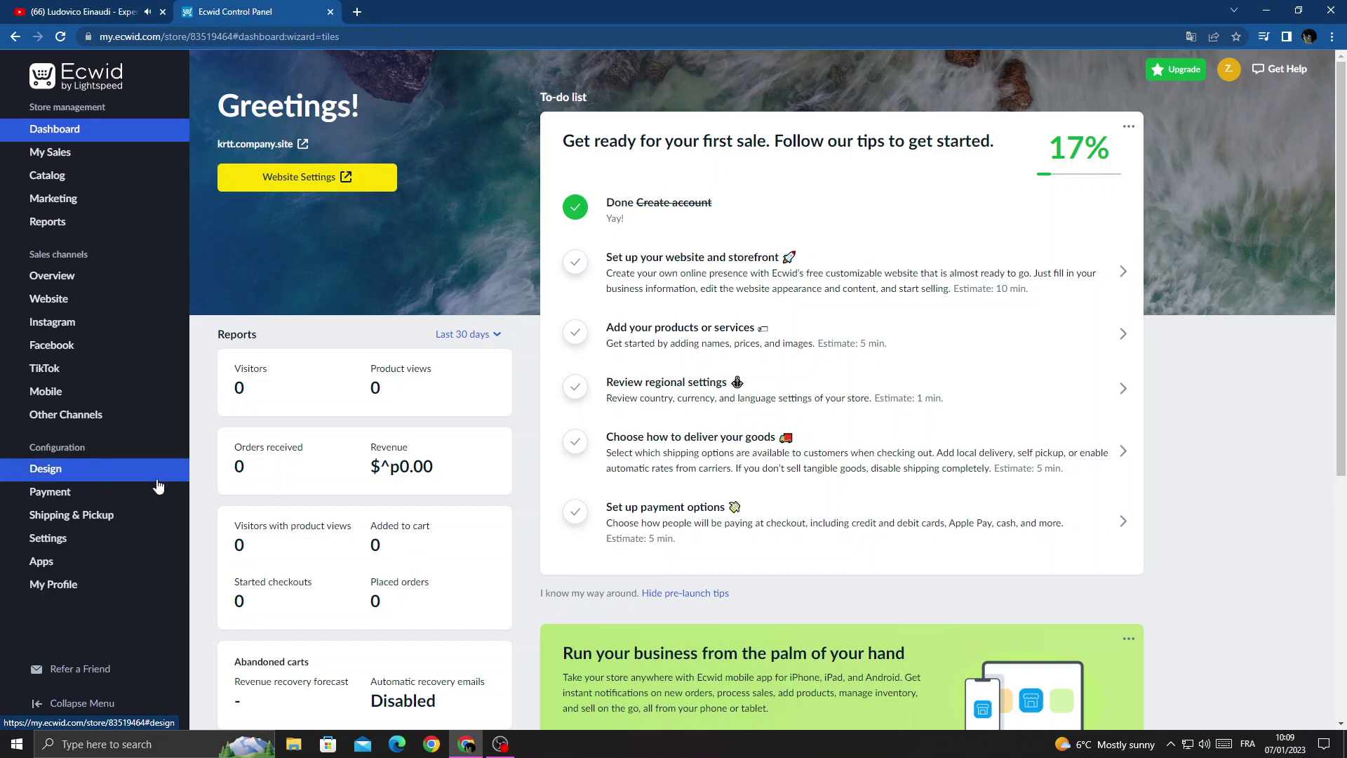
click(109, 547)
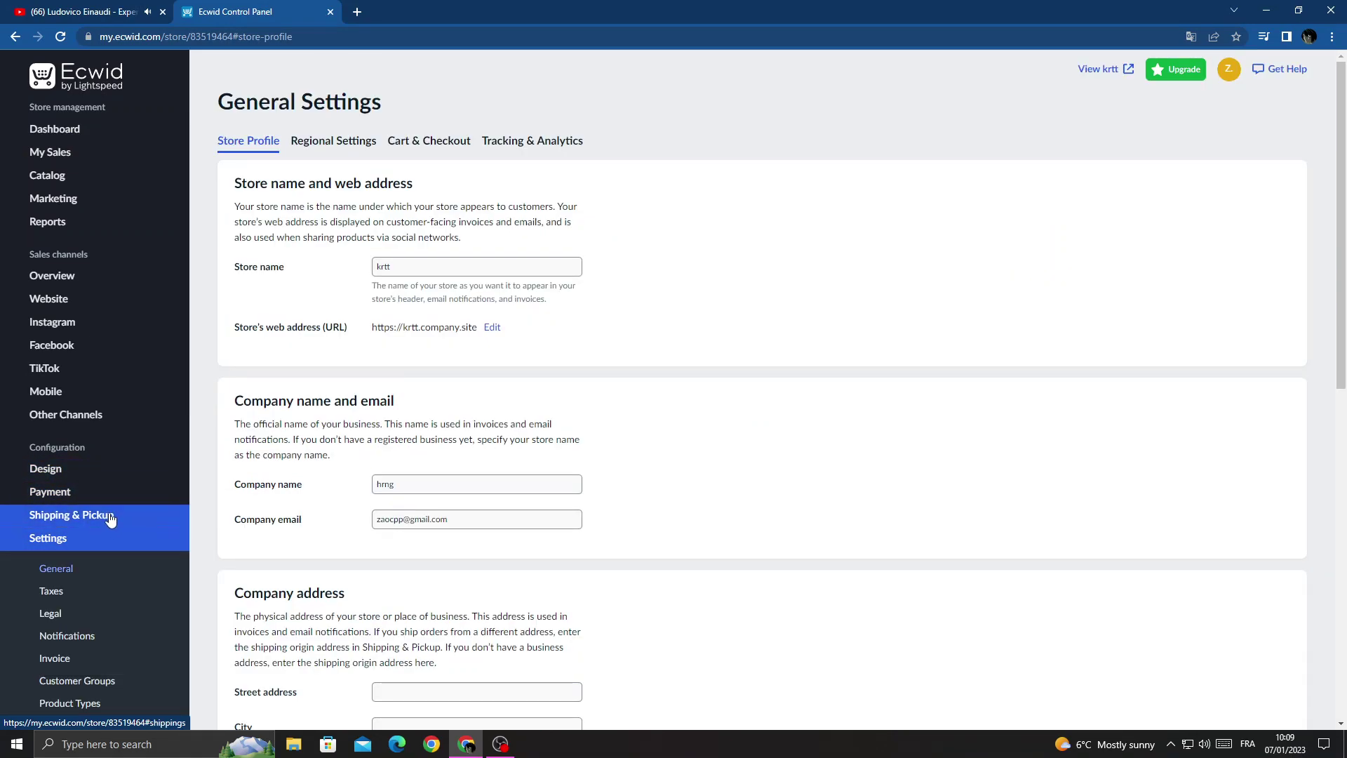
scroll(102, 524, down, 4)
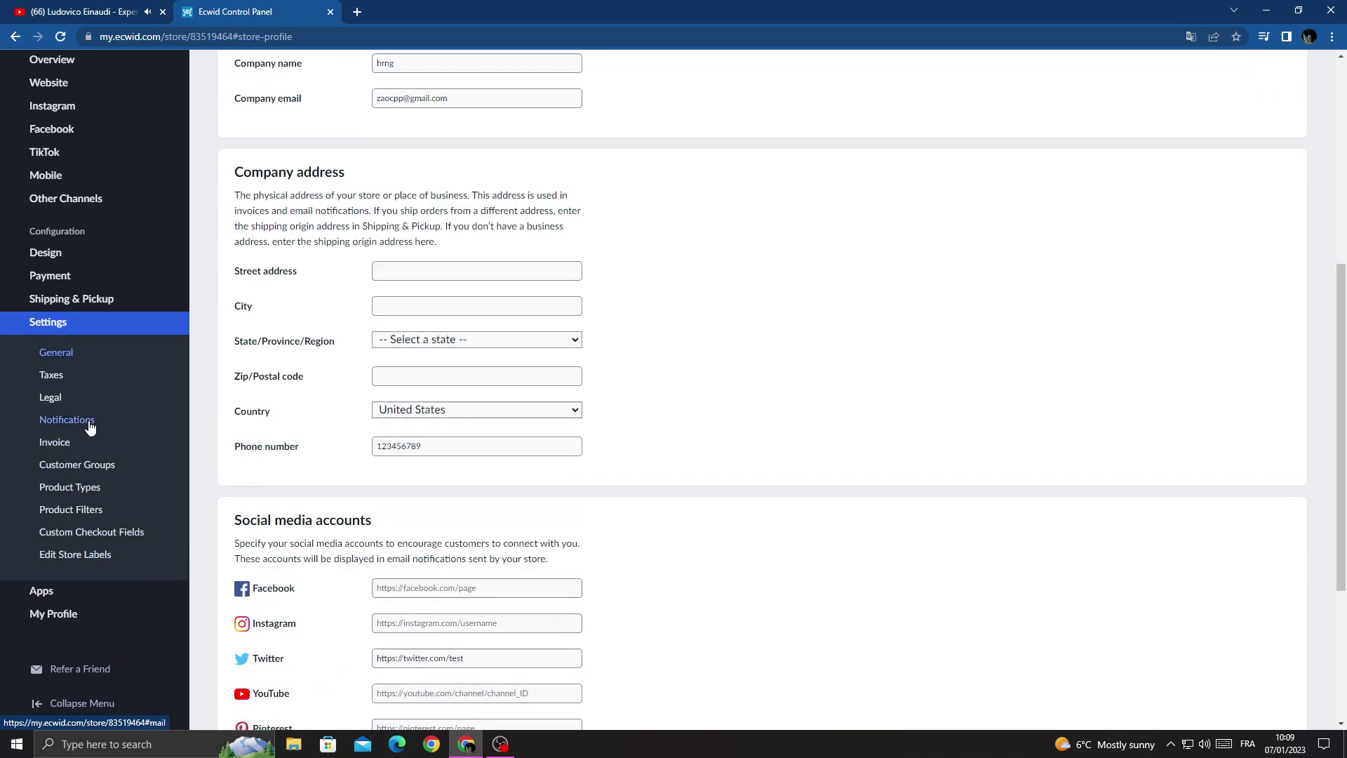
click(89, 424)
mouse_move(65, 414)
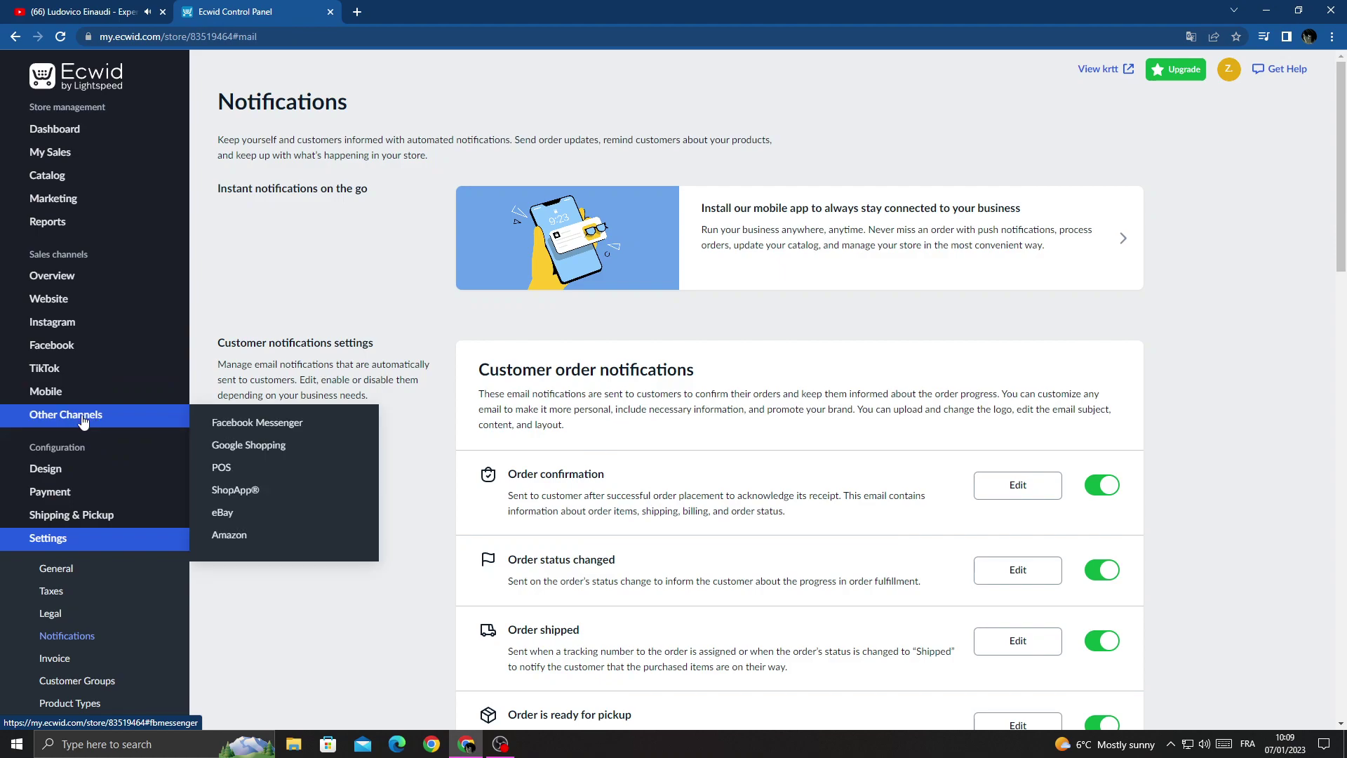
scroll(737, 270, down, 1)
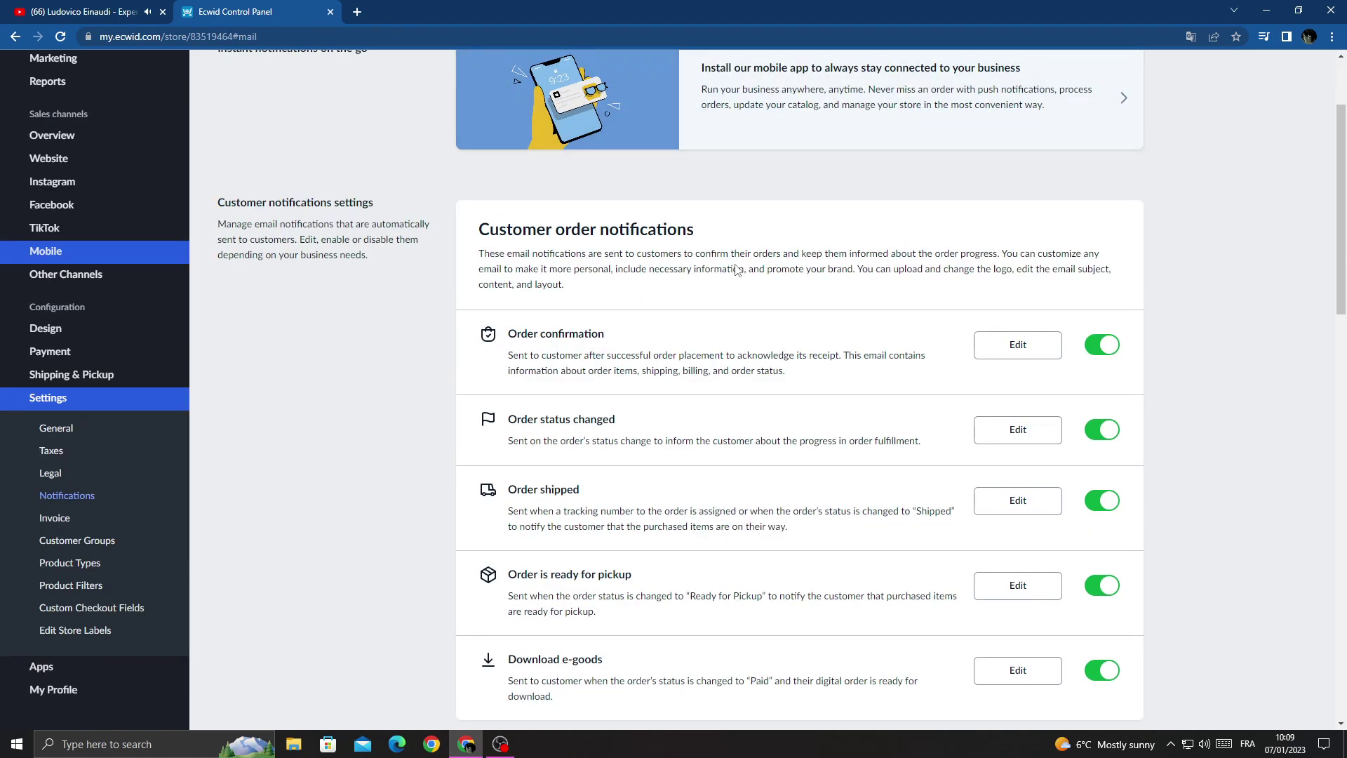
mouse_move(589, 563)
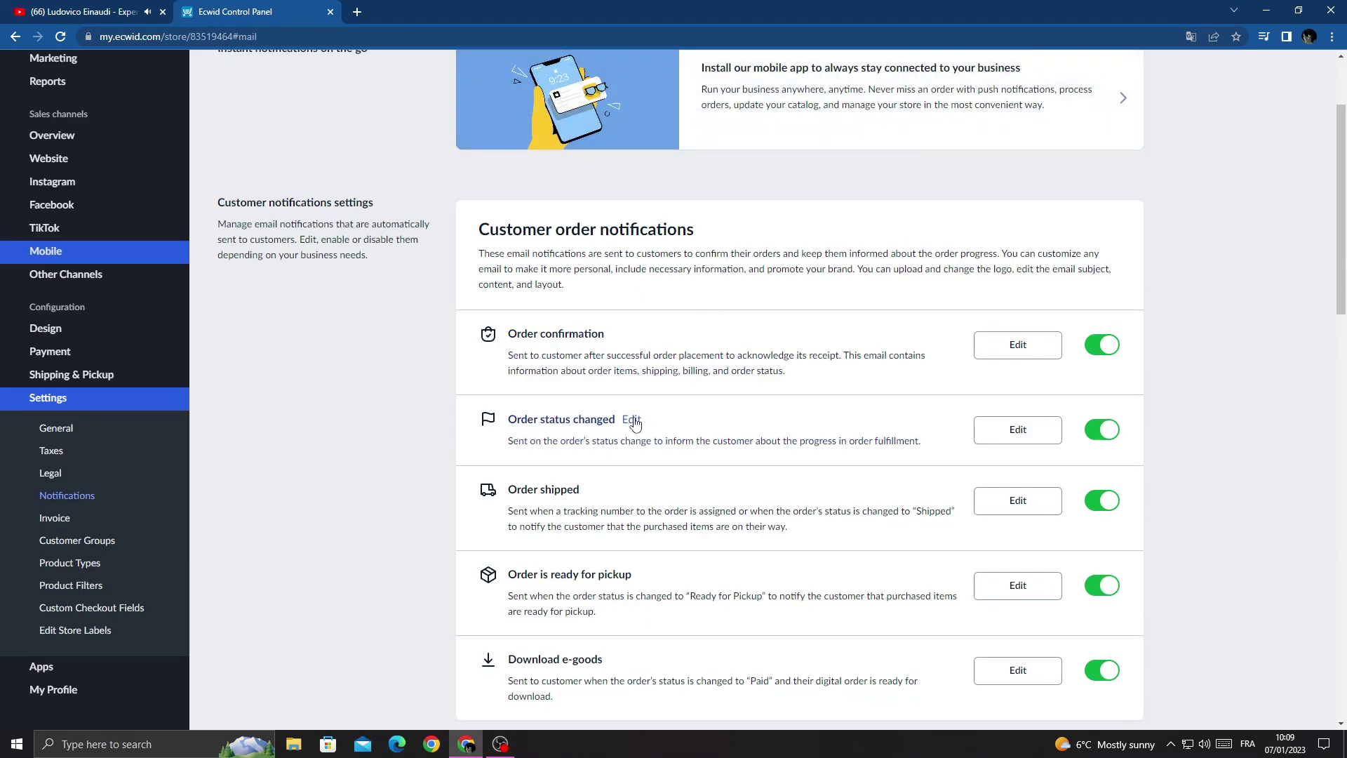
Open the 'Order status changed' template, return to Notifications, reopen it, then go back to the dashboard
click(631, 421)
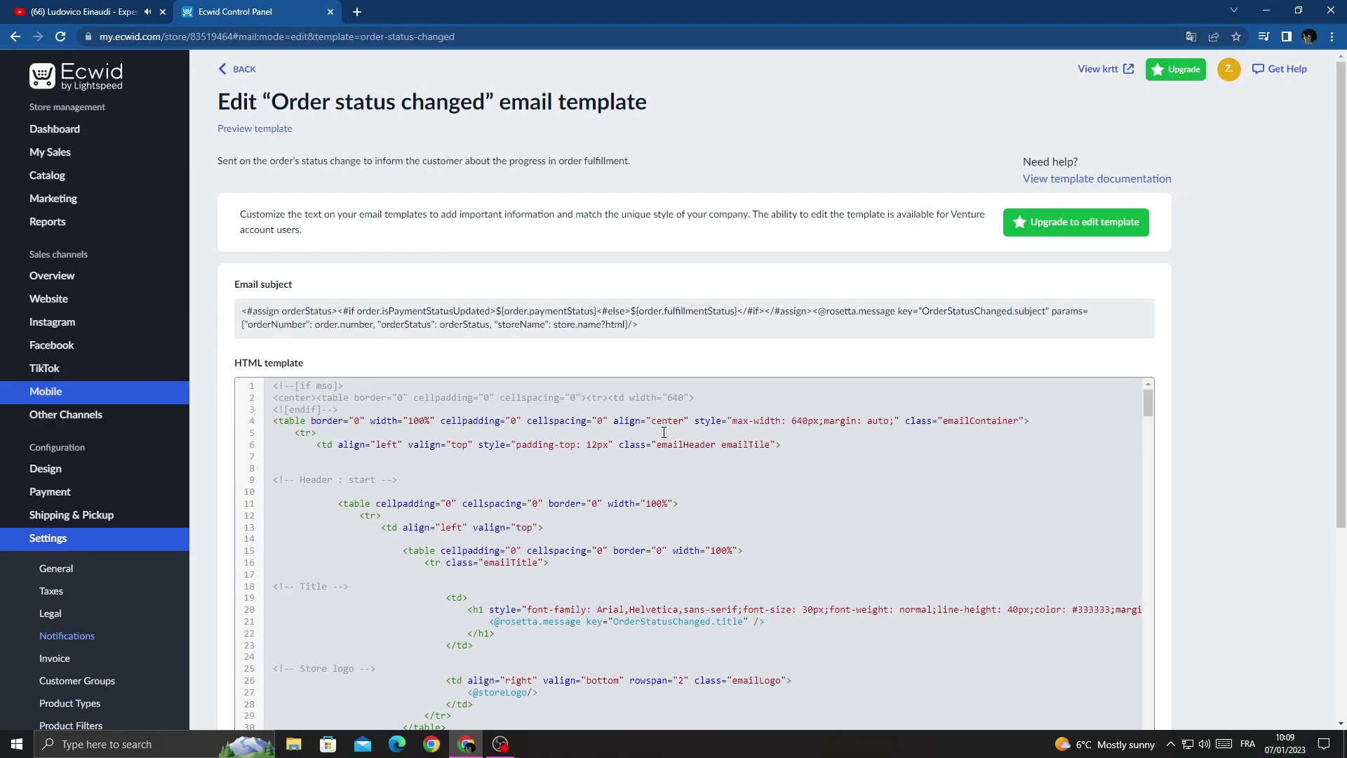
click(15, 36)
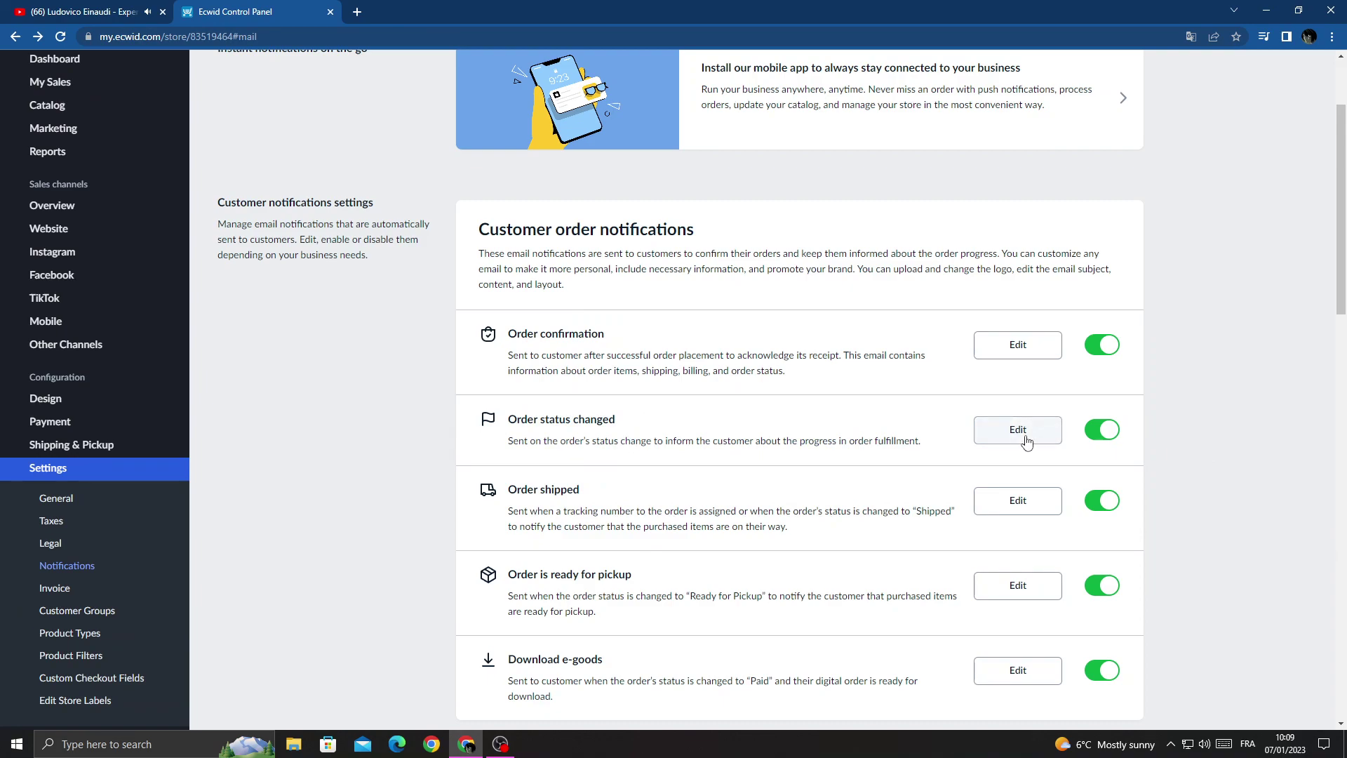
click(1027, 438)
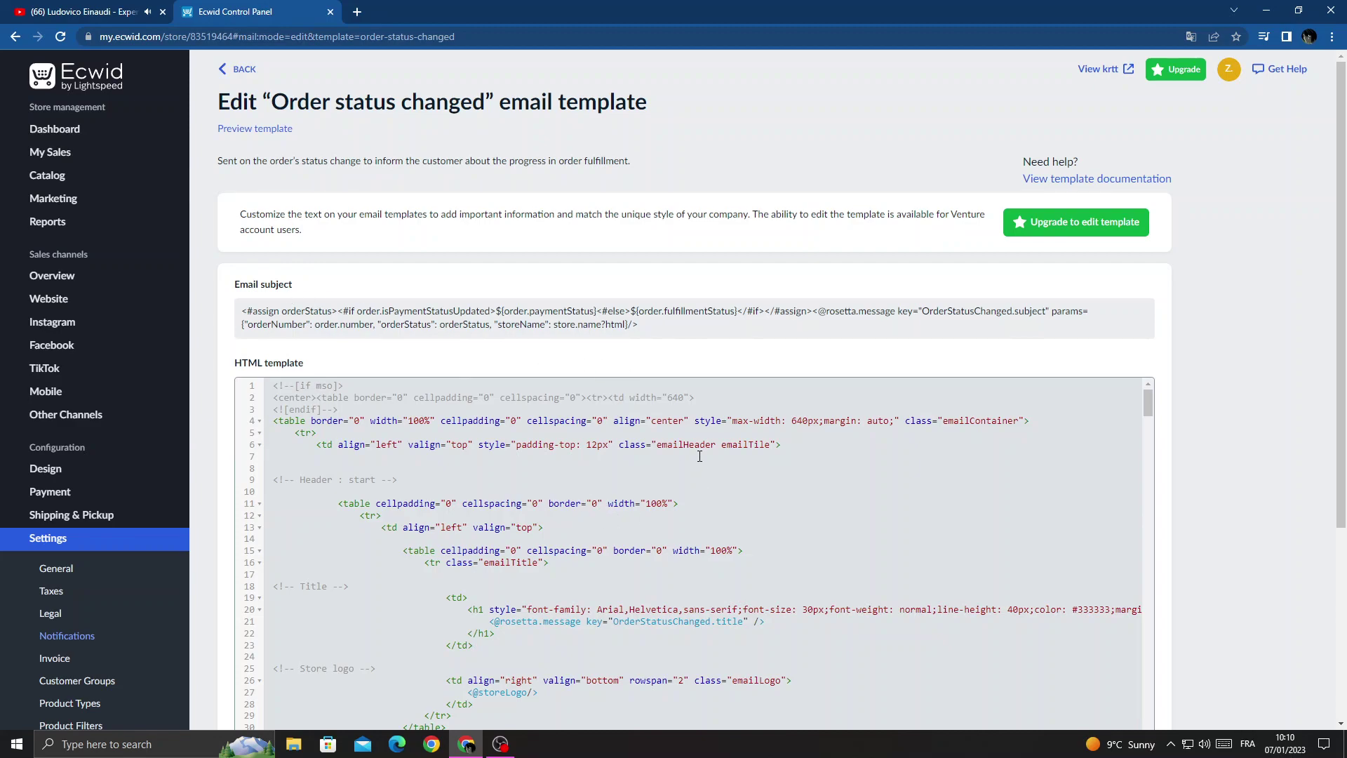
scroll(699, 456, down, 5)
scroll(653, 400, down, 1)
scroll(644, 374, down, 2)
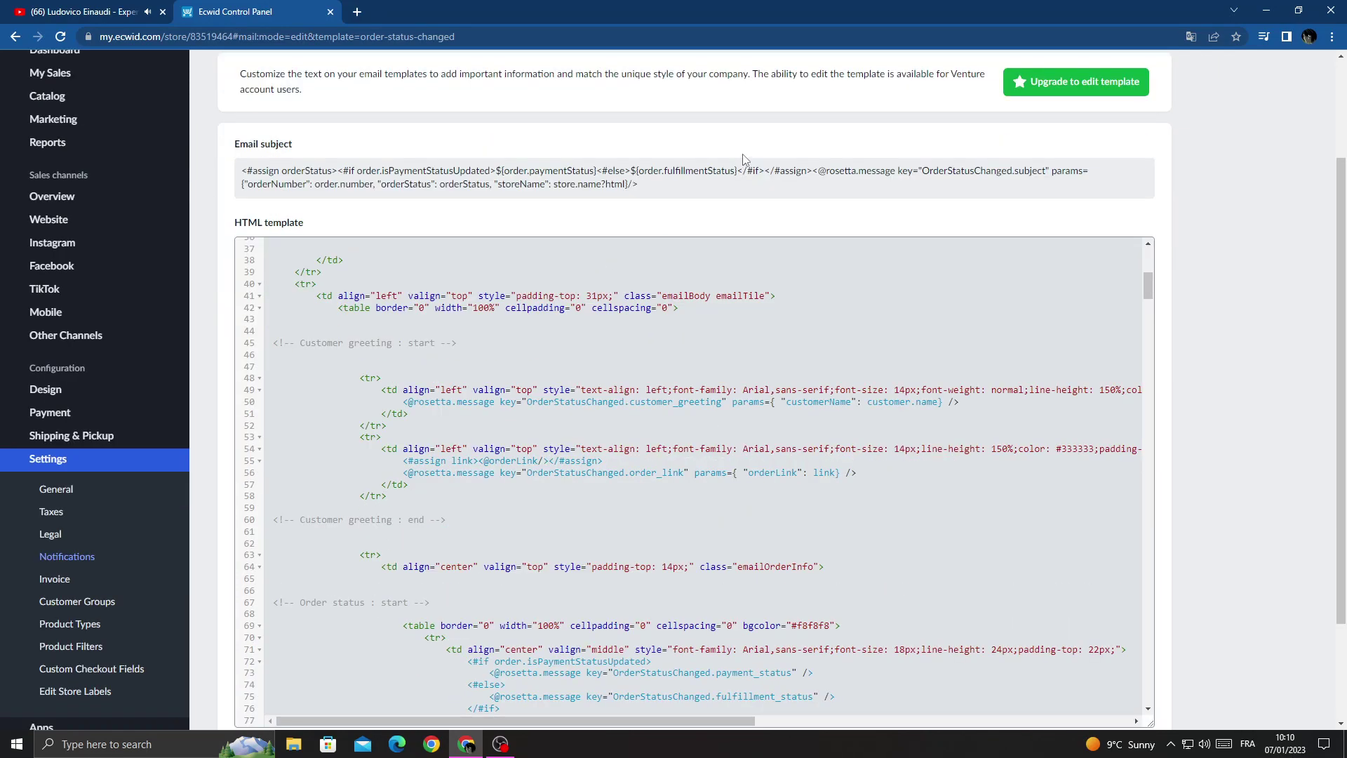
scroll(742, 159, up, 2)
click(48, 82)
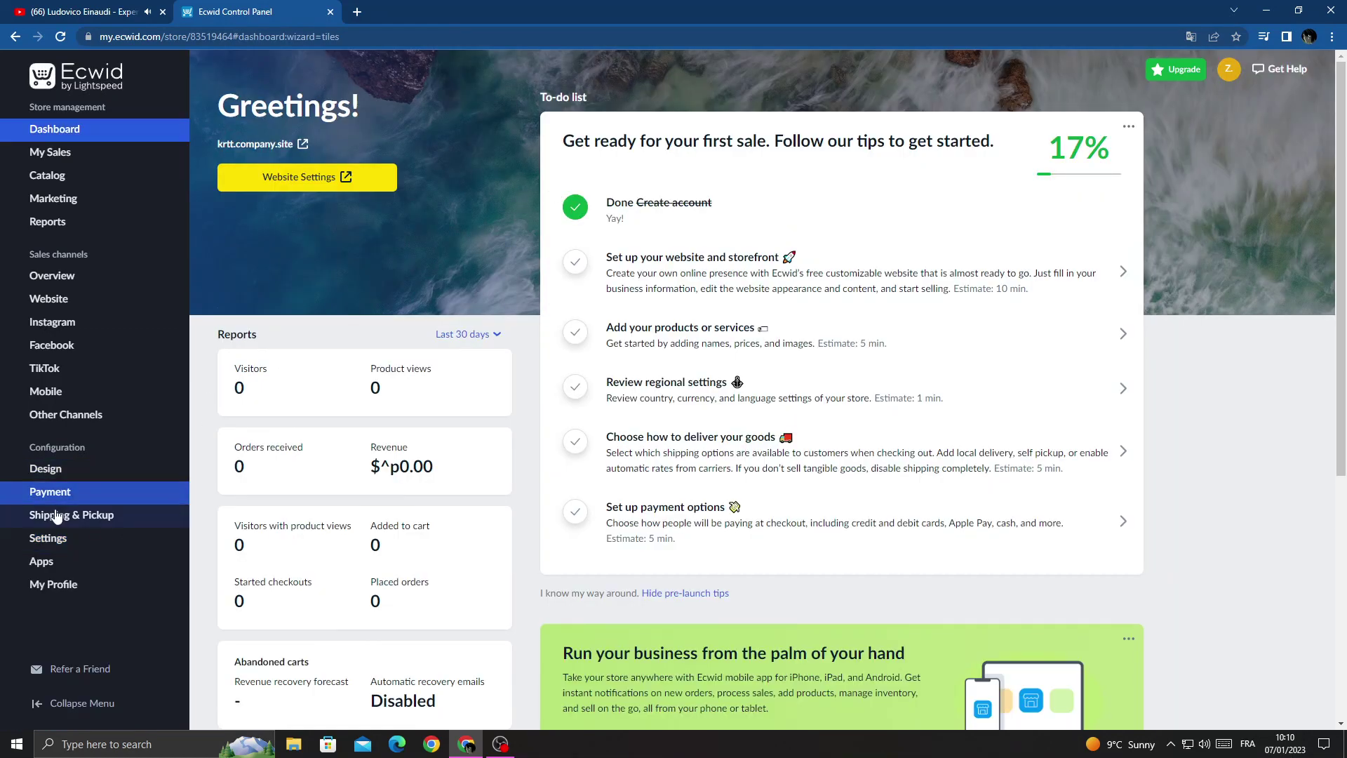
click(45, 468)
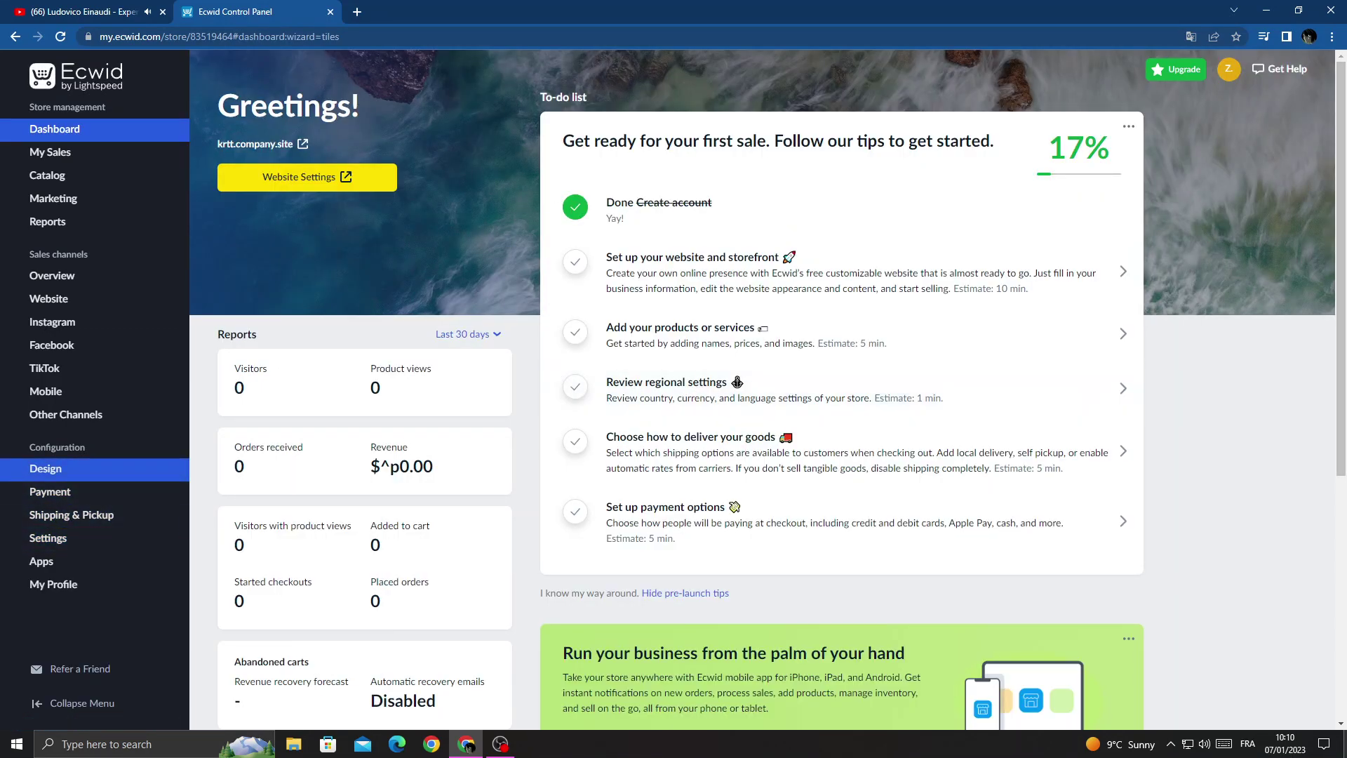
Minimise Chrome with Win+D to reveal the Windows desktop
key(super+d)
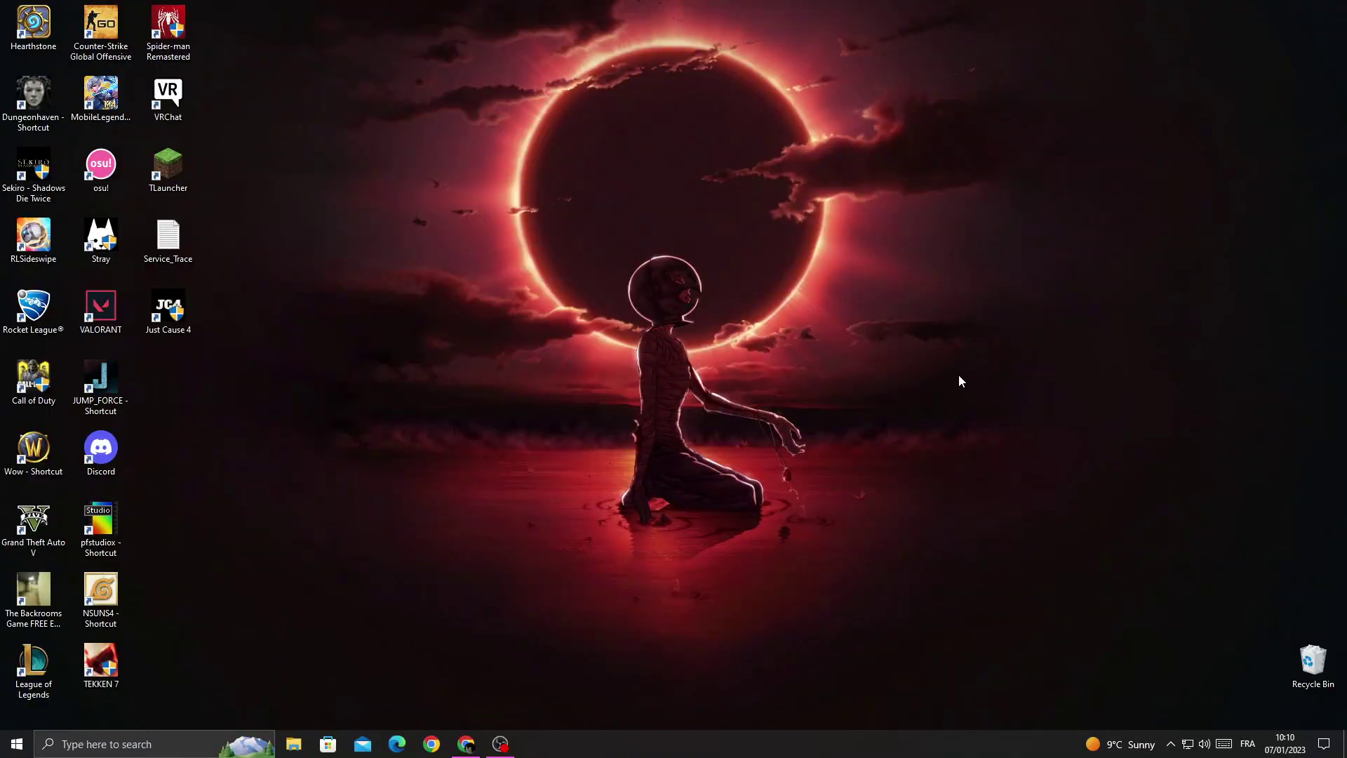